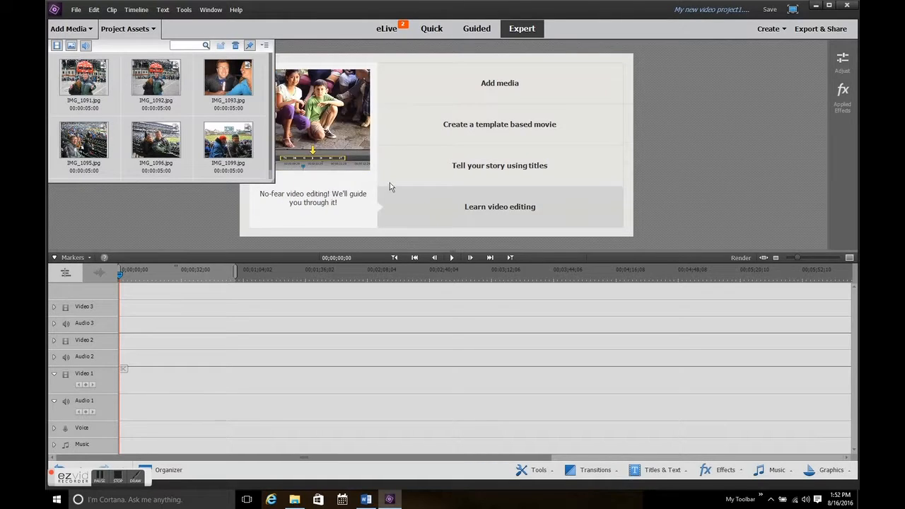
Delete the empty timeline tracks and place IMG_1091.jpg and IMG_1093.jpg back to back at the start of Video 1.
click(144, 13)
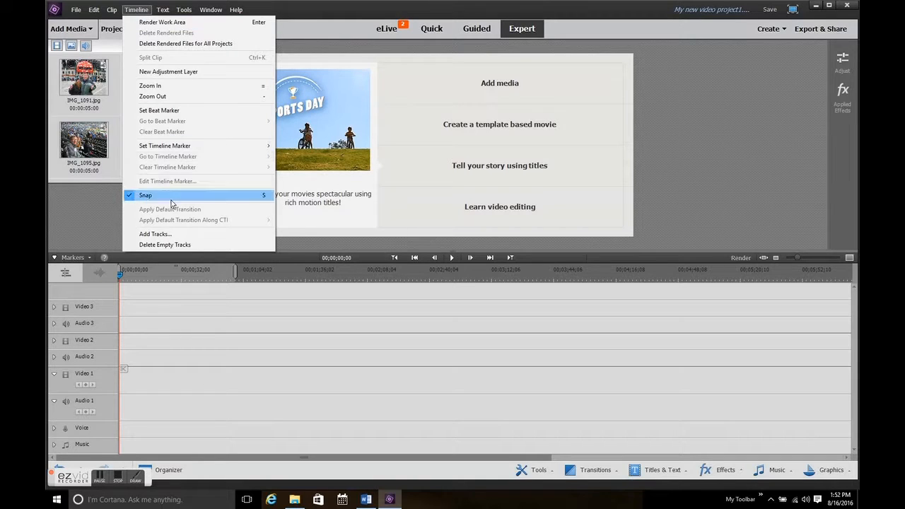
click(194, 244)
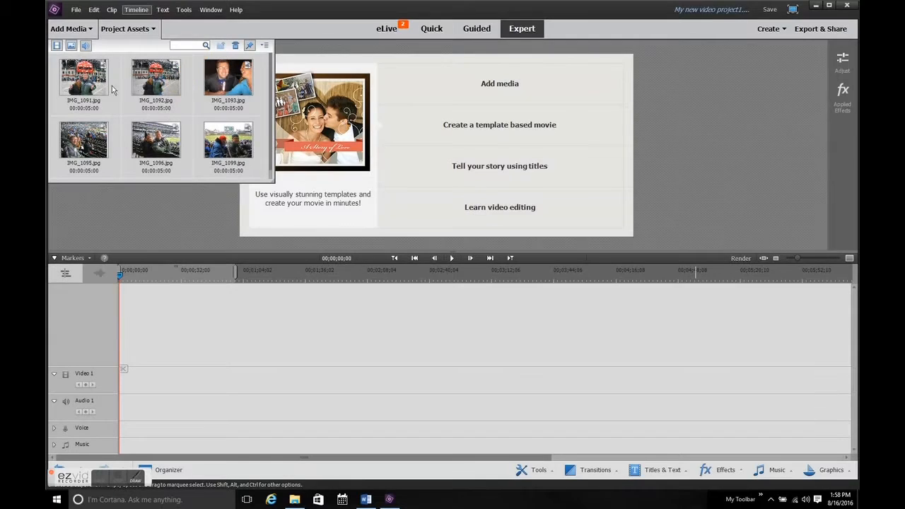
drag(78, 92, 124, 391)
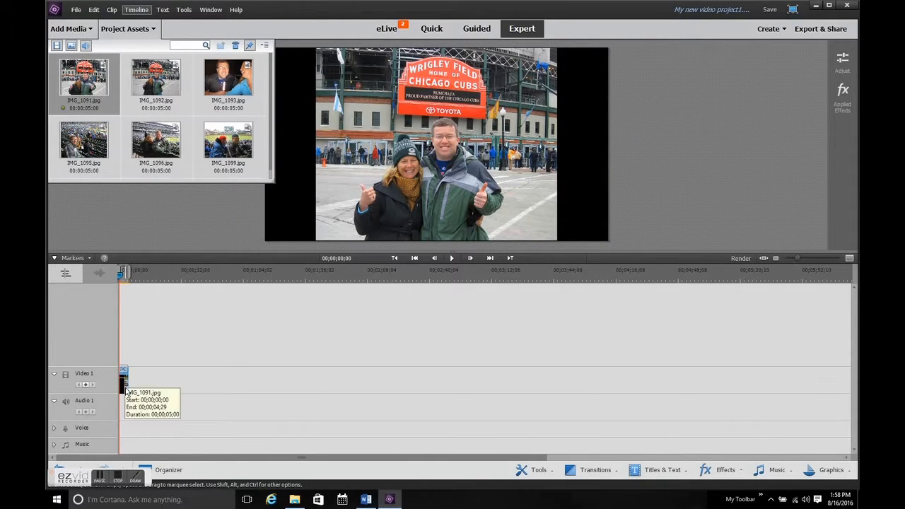
click(245, 77)
drag(246, 76, 130, 385)
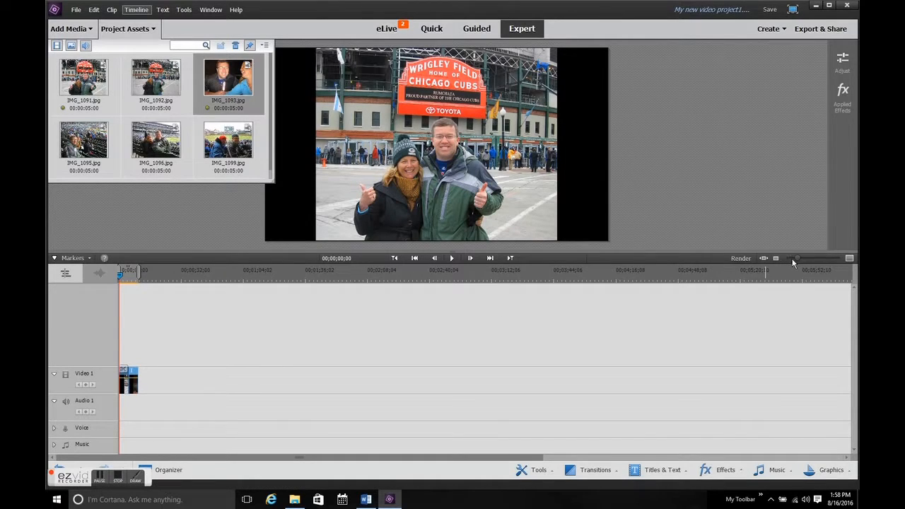
Append IMG_1096.jpg and IMG_1099.jpg in that order after IMG_1093.jpg on Video 1.
drag(797, 259, 812, 261)
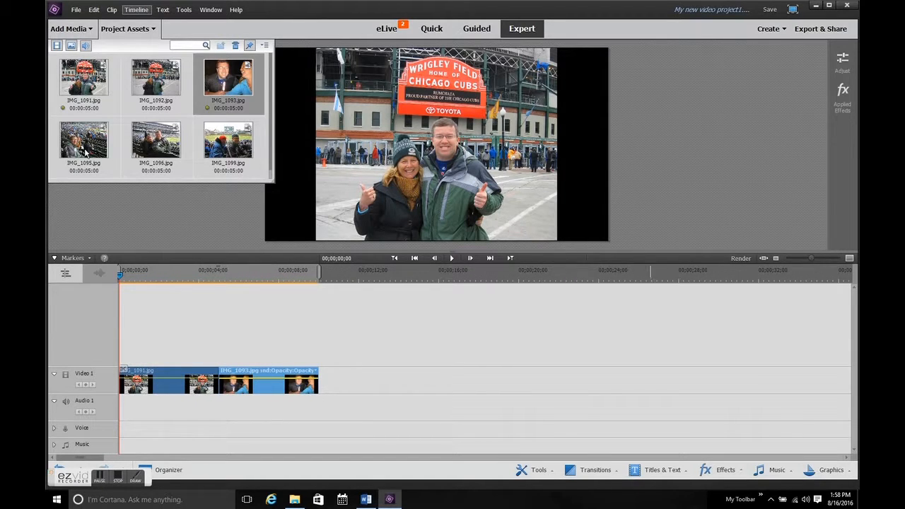
drag(156, 141, 323, 283)
drag(228, 142, 421, 385)
Preview the four-photo sequence on the timeline and step back edit by edit to its beginning.
click(448, 263)
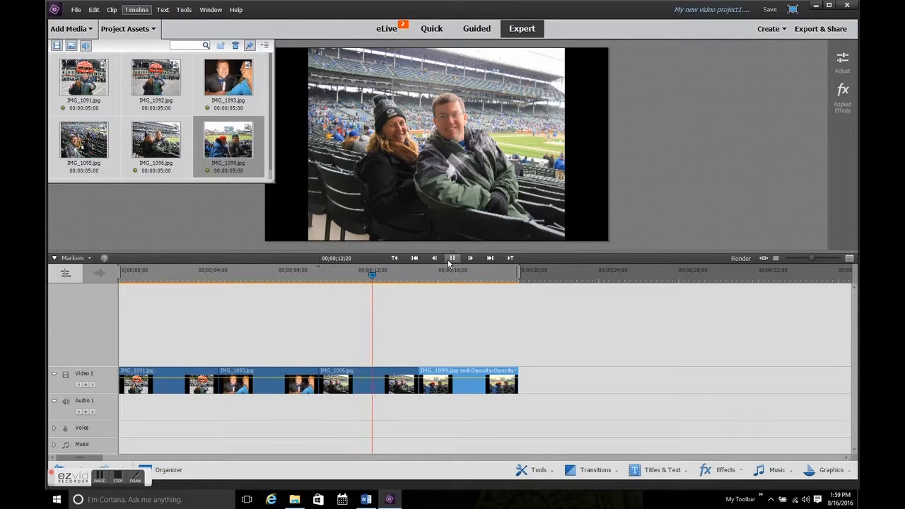
click(452, 259)
click(452, 259)
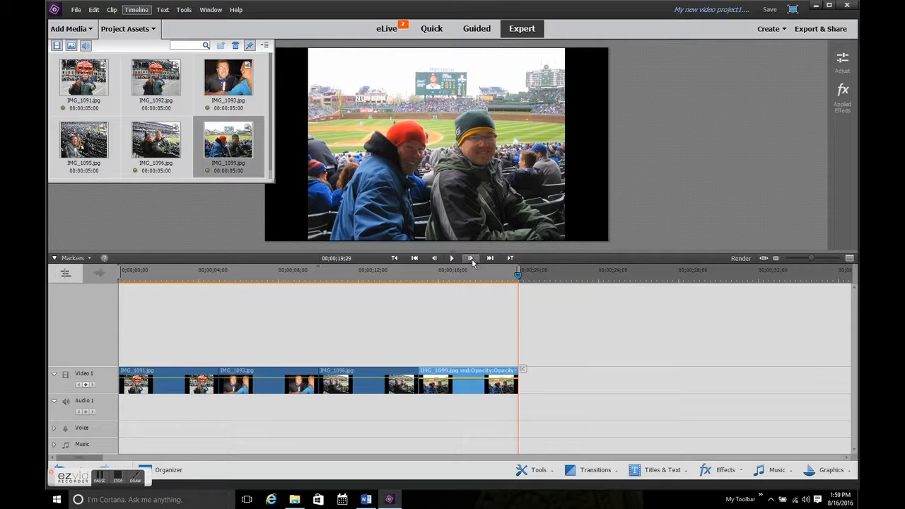
click(398, 261)
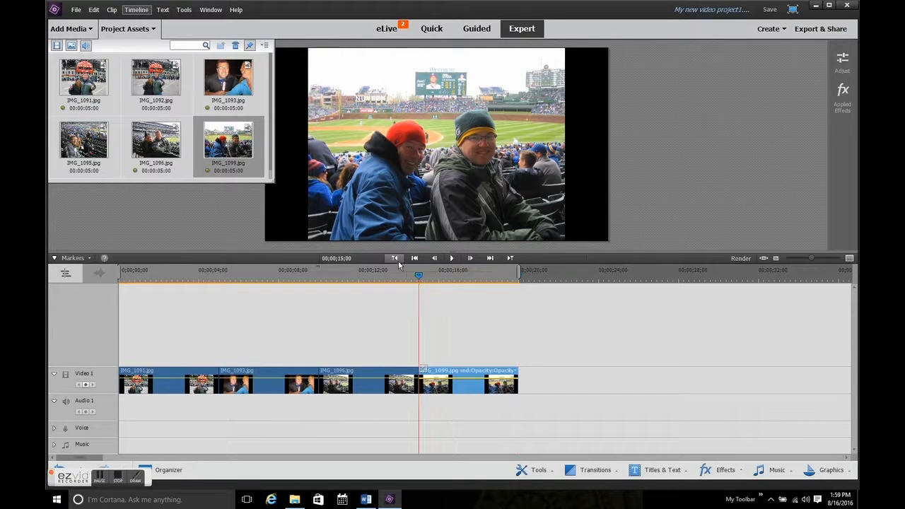
click(398, 260)
click(398, 260)
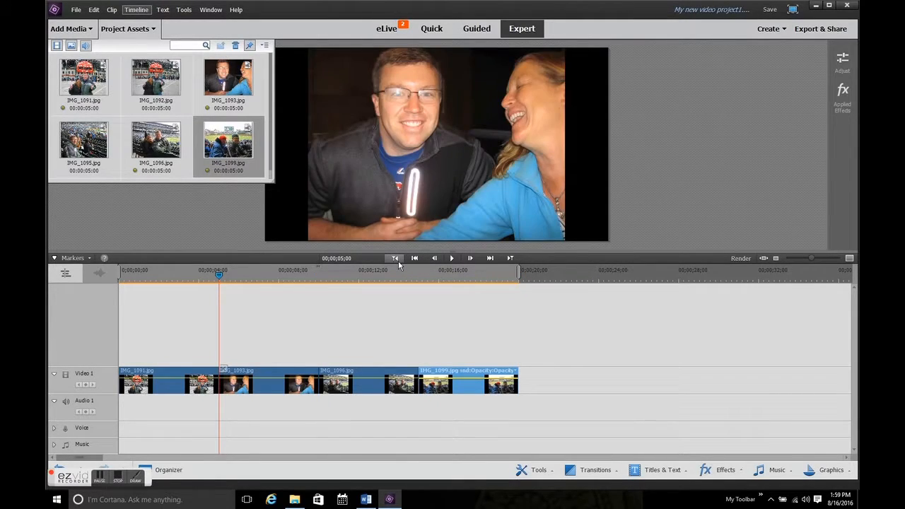
click(398, 260)
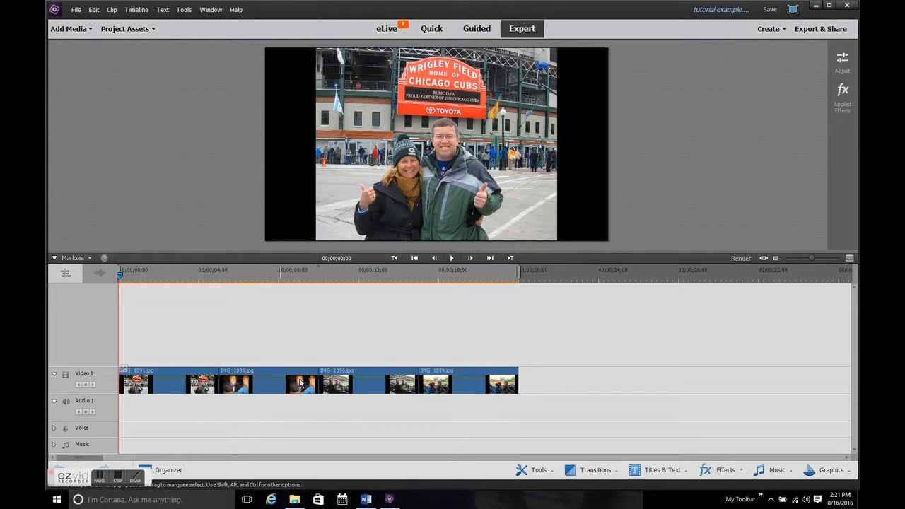
Shift IMG_1096.jpg and IMG_1099.jpg together to about 21 seconds on Video 1, and move IMG_1093.jpg directly in front of them.
click(408, 392)
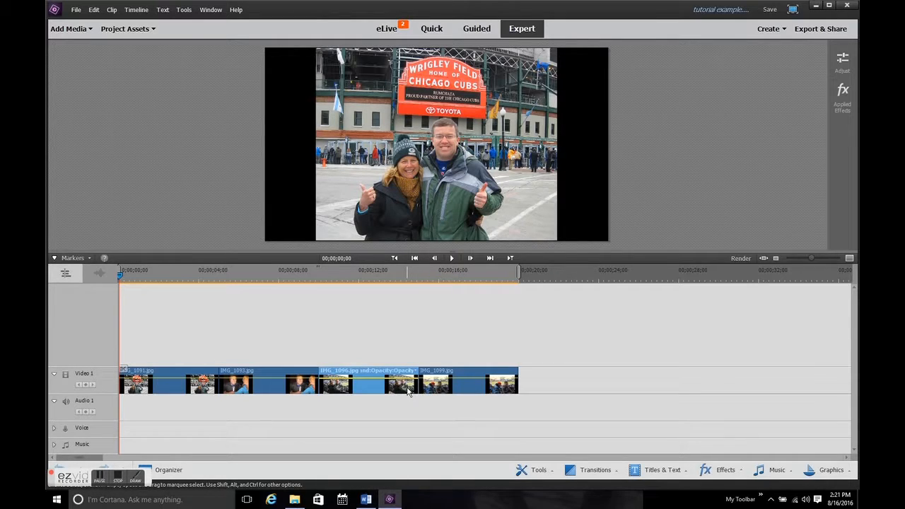
shift+click(453, 390)
drag(473, 391, 672, 382)
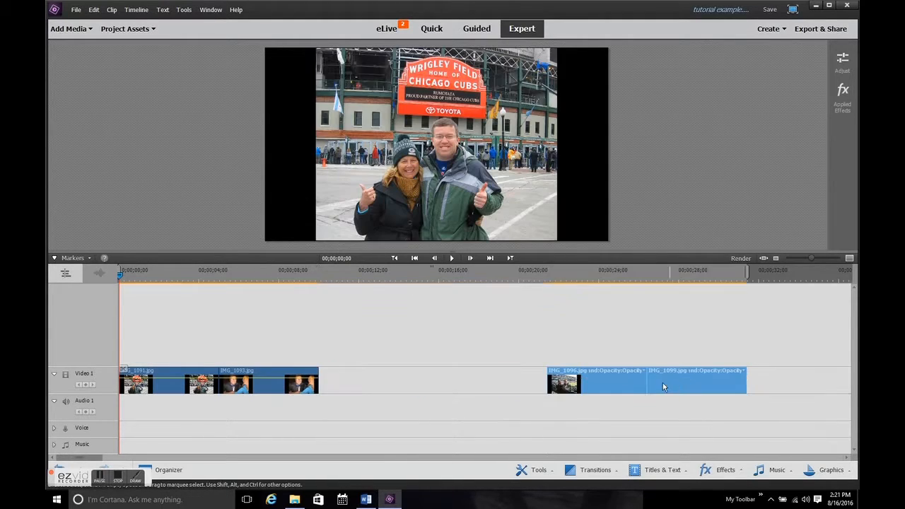
click(296, 390)
drag(297, 391, 522, 385)
Rearrange the Video 1 clips without gaps in the order IMG_1091, IMG_1096, IMG_1093, IMG_1099.
click(596, 386)
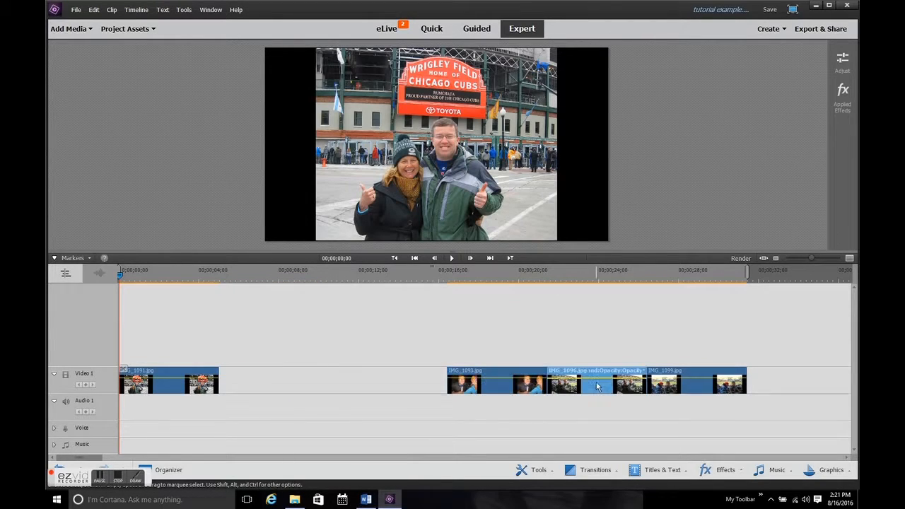
drag(596, 386, 263, 400)
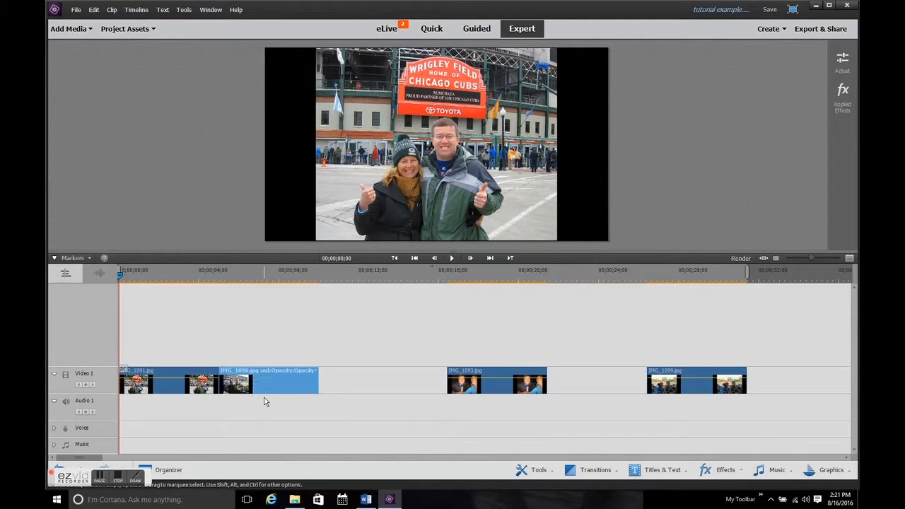
click(484, 394)
drag(483, 393, 355, 397)
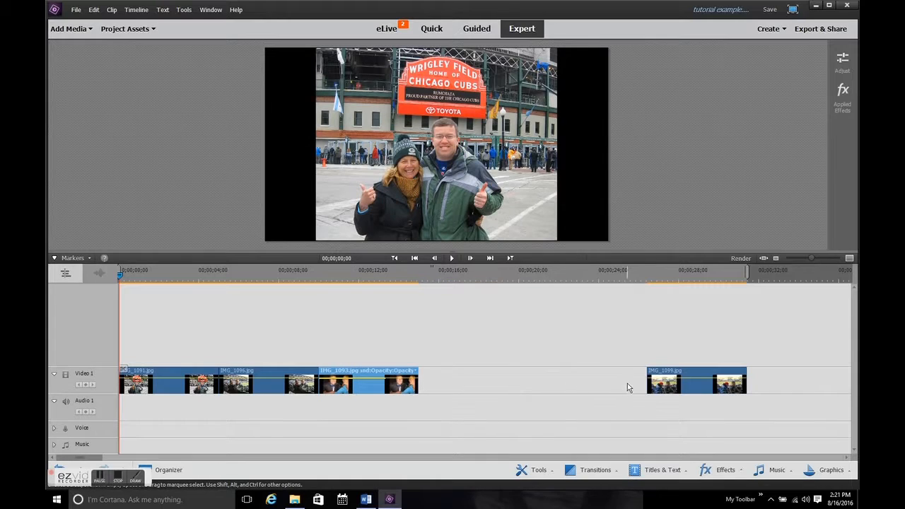
drag(665, 388, 440, 397)
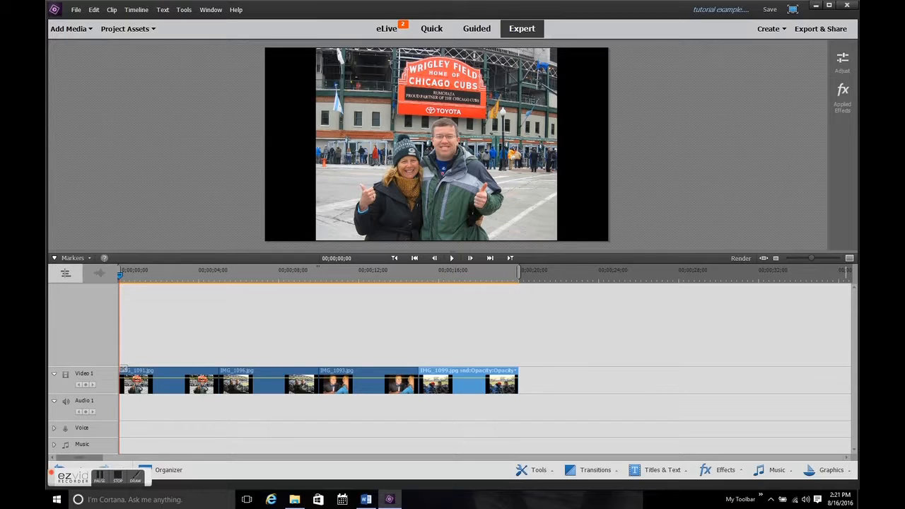
Lengthen IMG_1093.jpg to about 8 seconds and IMG_1096.jpg to about 9 seconds, and shorten IMG_1099.jpg to about 3.5 seconds.
click(417, 385)
drag(418, 386, 472, 382)
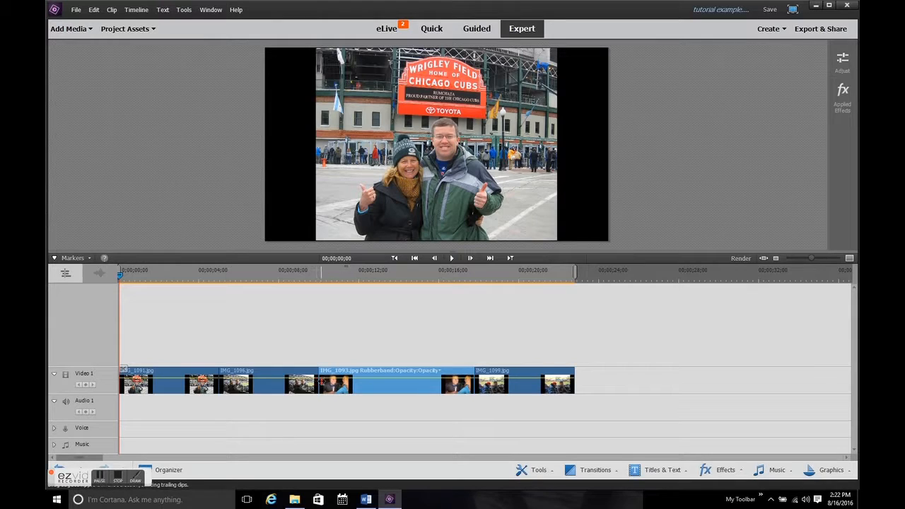
click(316, 382)
drag(331, 386, 399, 382)
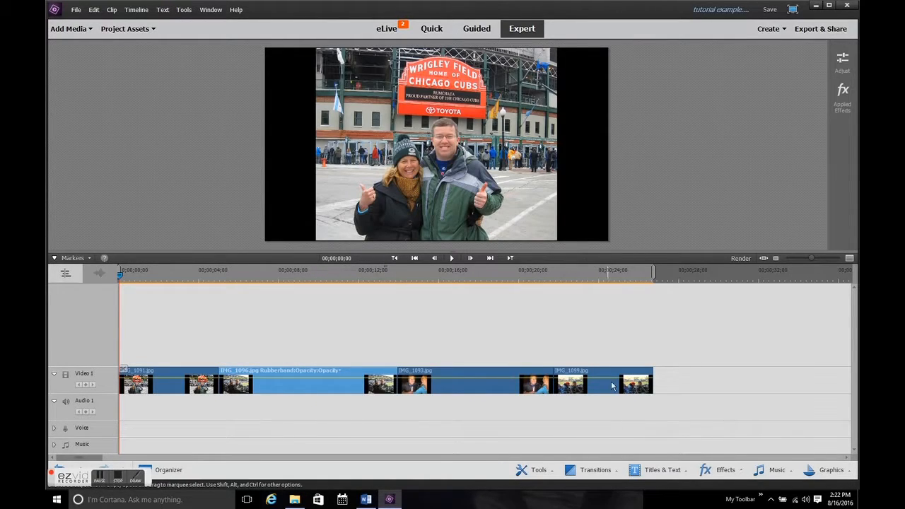
drag(652, 382, 624, 389)
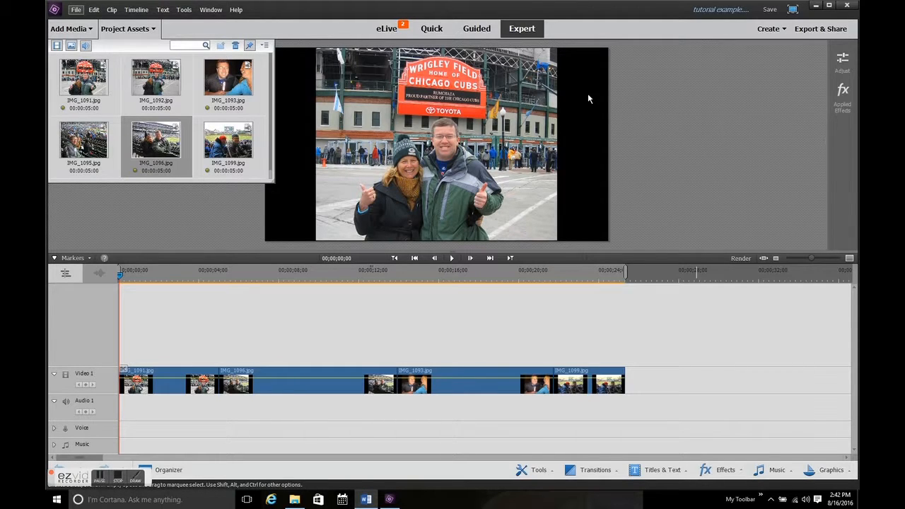
Save the project under the name "chicago vinette" in the 2016 5 Western NP Trip folder on the Desktop.
click(76, 10)
click(95, 68)
click(88, 68)
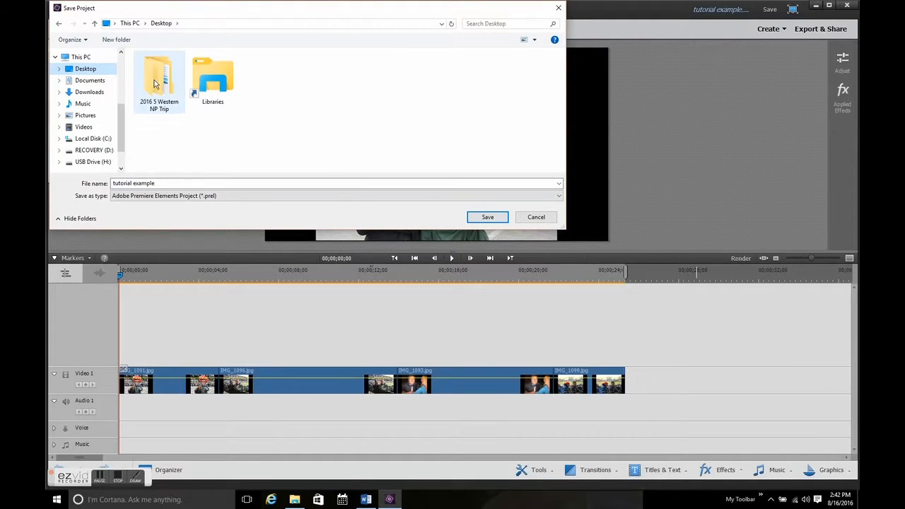
double_click(157, 80)
scroll(176, 99, down, 3)
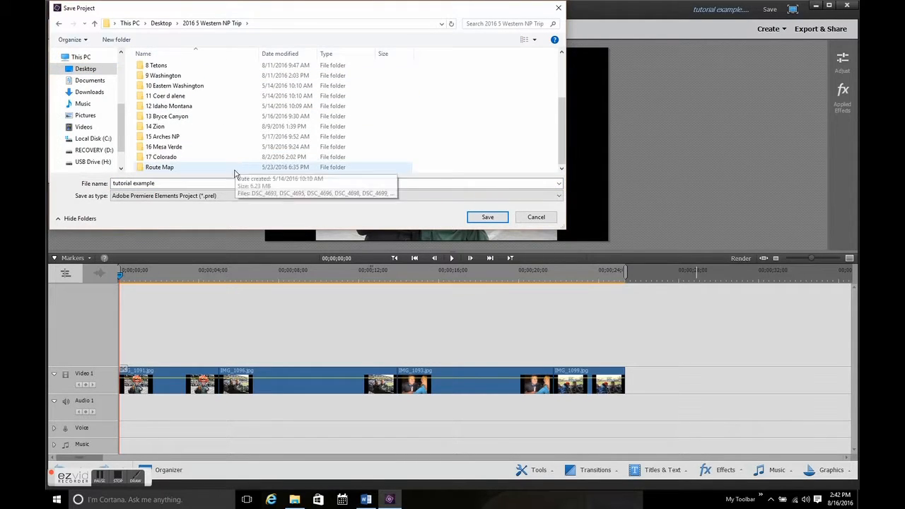
click(371, 184)
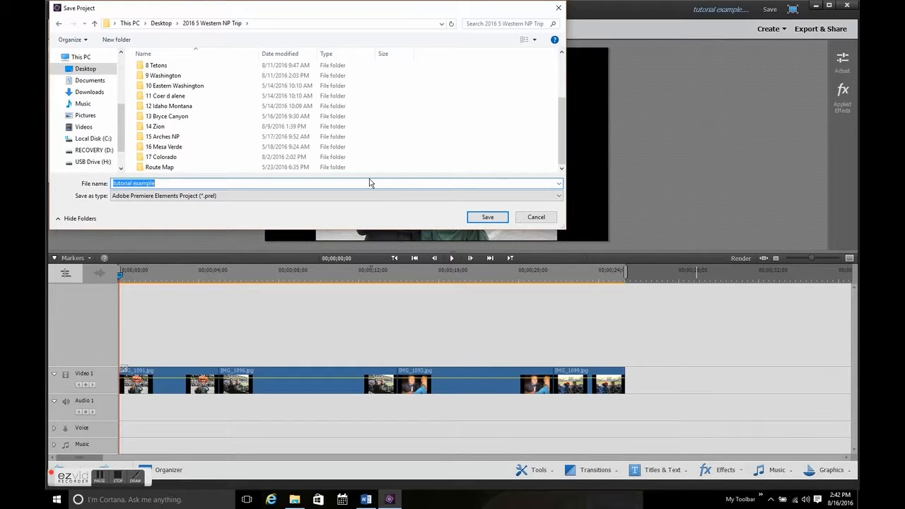
text(chicago vinette)
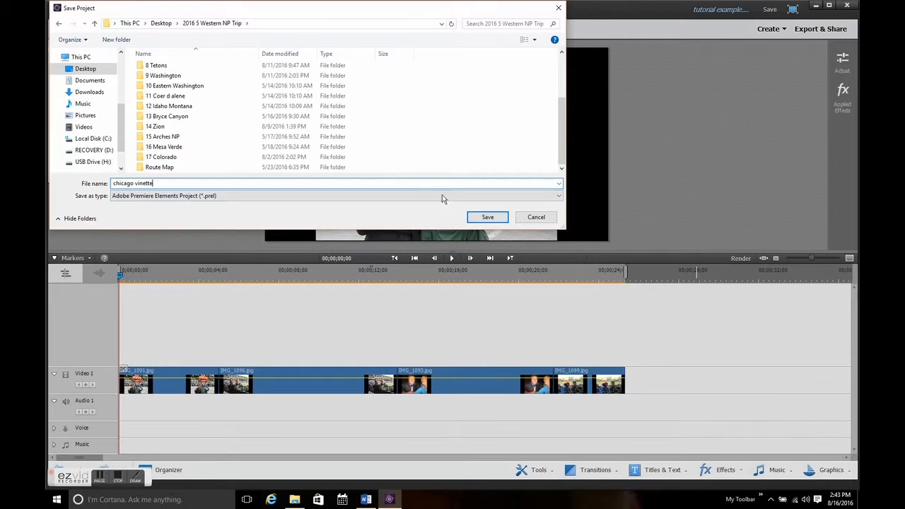
click(487, 218)
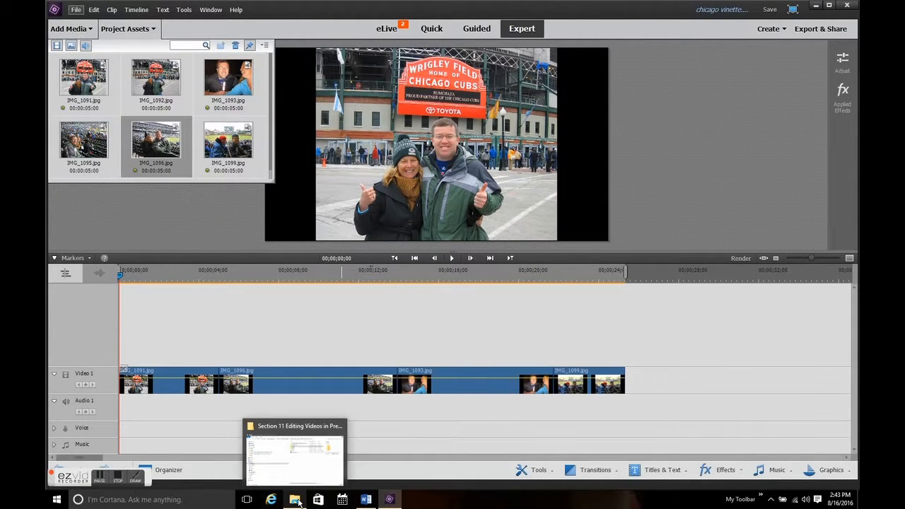
In File Explorer, rename IMG_1096 in the 1 Cubs Game folder of 2016 5 Western NP Trip to "really bad IDEA".
click(297, 502)
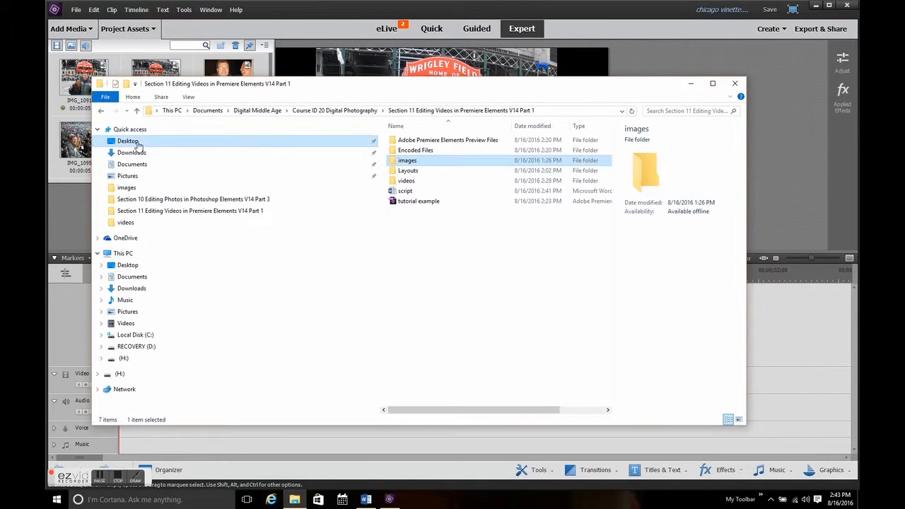
click(127, 141)
double_click(403, 152)
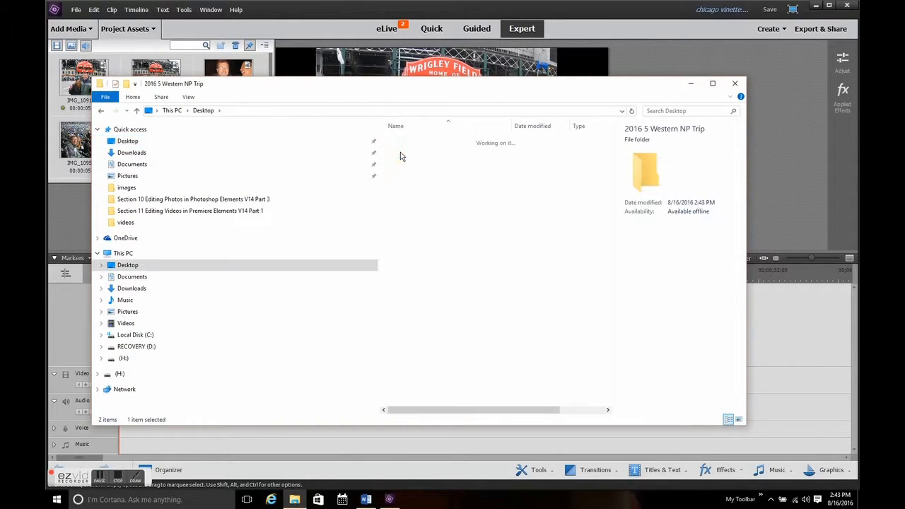
double_click(407, 137)
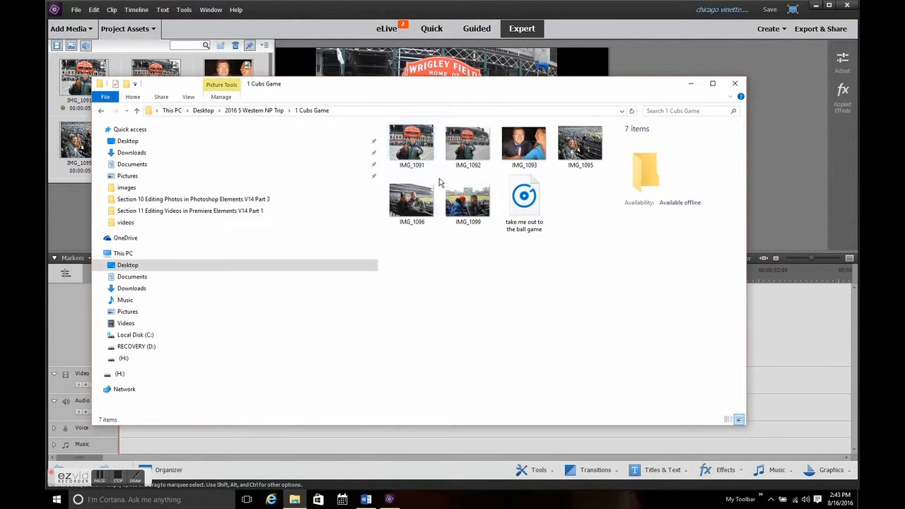
click(427, 202)
right_click(425, 198)
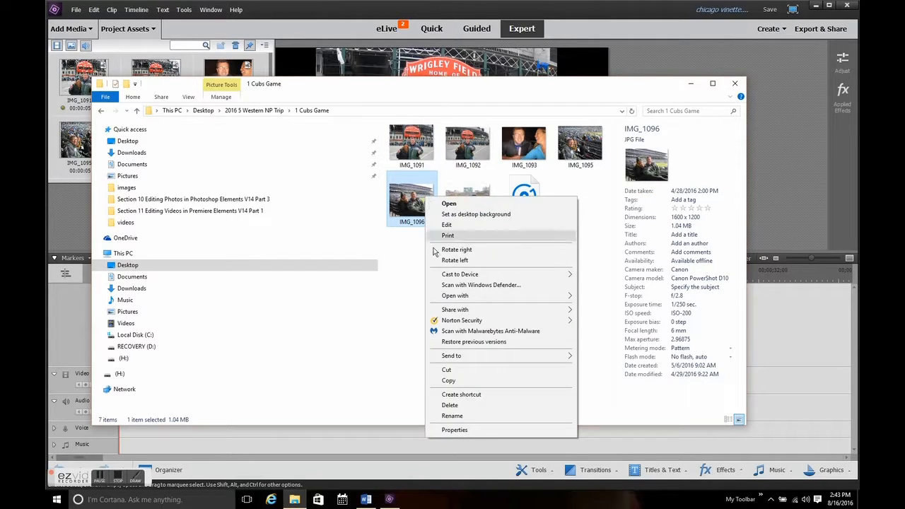
click(453, 415)
text(real)
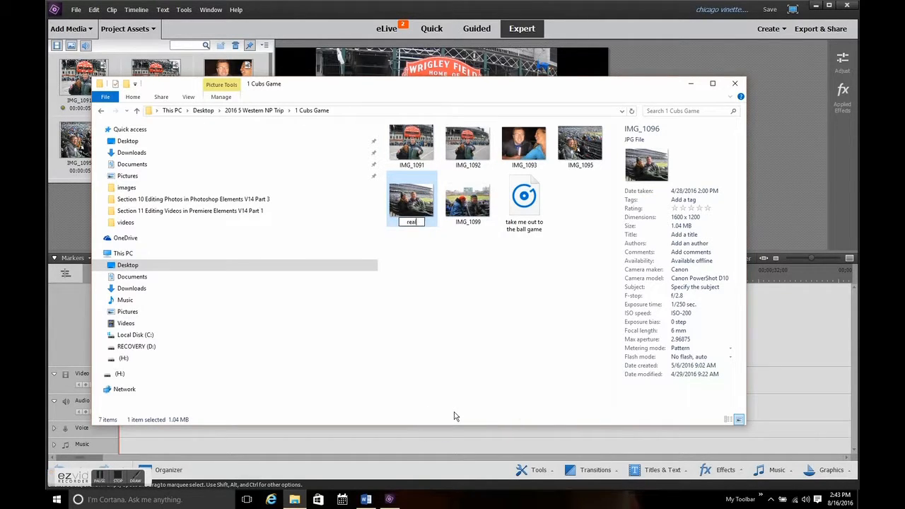
text(ly bad IDEA)
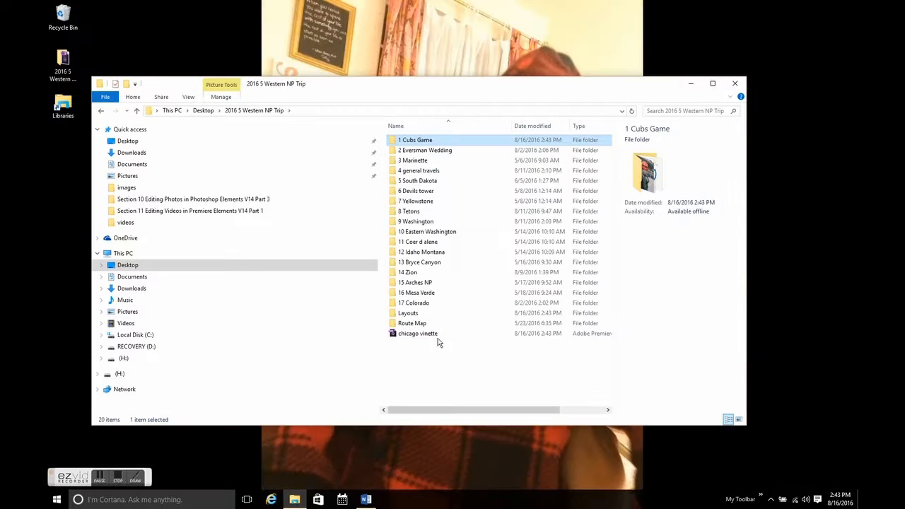
Try to reopen the chicago vinette project, browse to the 1 Cubs Game folder for the missing IMG_1096.jpg, and cancel the file search.
double_click(440, 334)
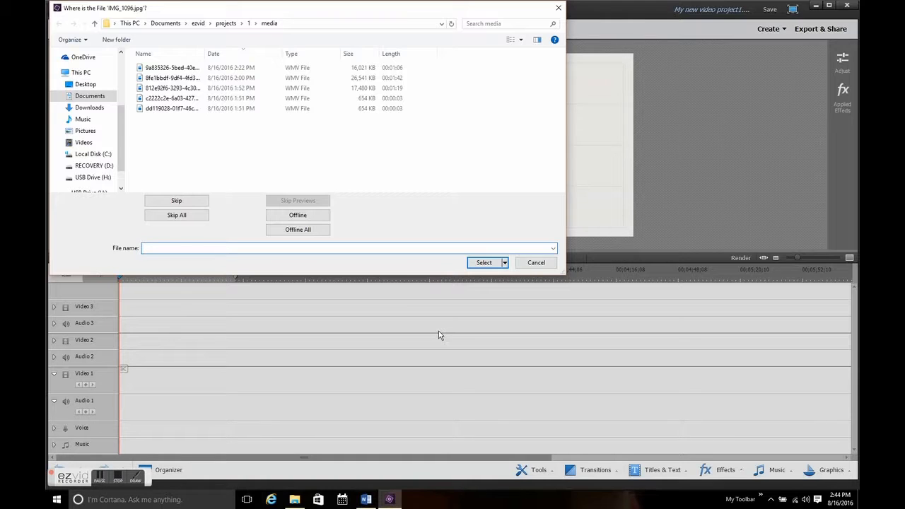
click(106, 85)
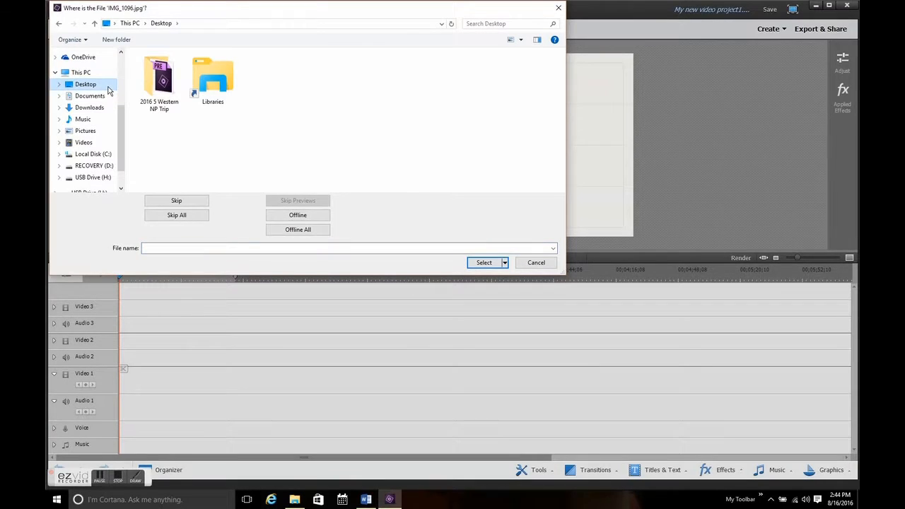
double_click(160, 84)
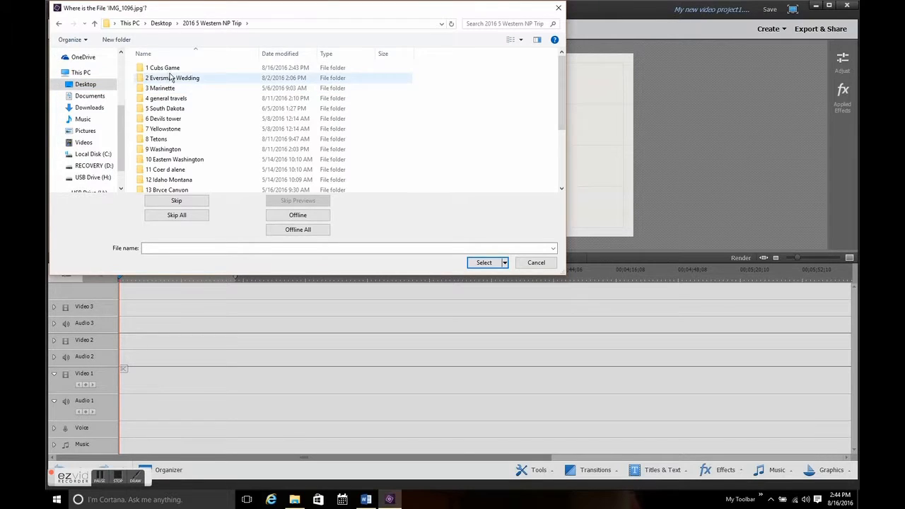
double_click(155, 68)
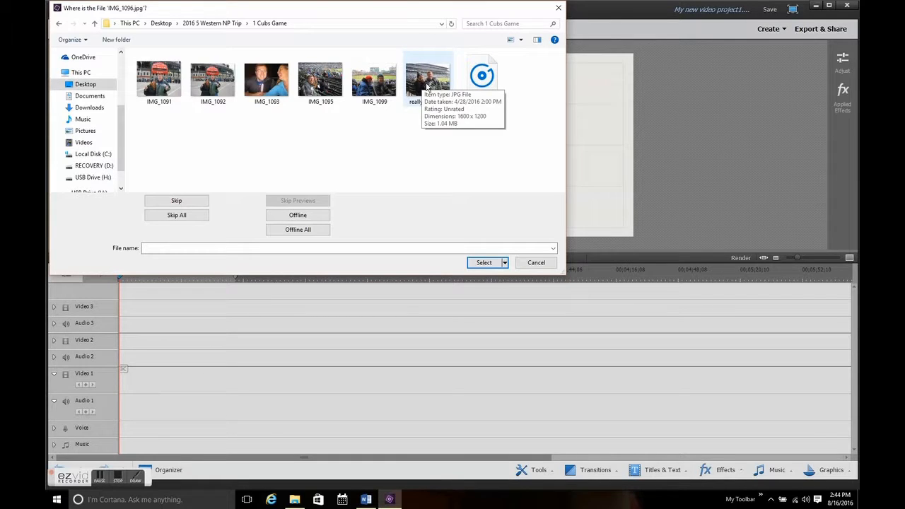
click(536, 263)
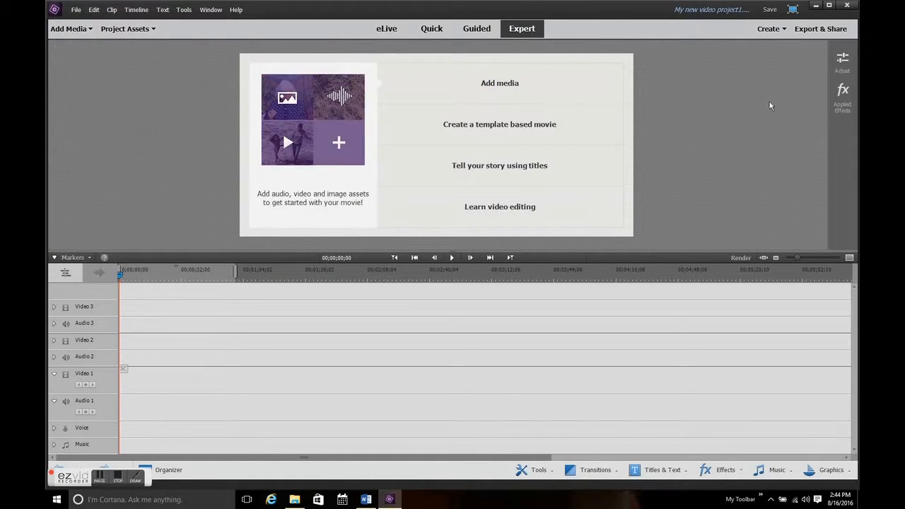
Close the chicago vinette project without saving, and in File Explorer's 1 Cubs Game folder rename the "really bad IDEA" photo to IMG_1096.
click(848, 6)
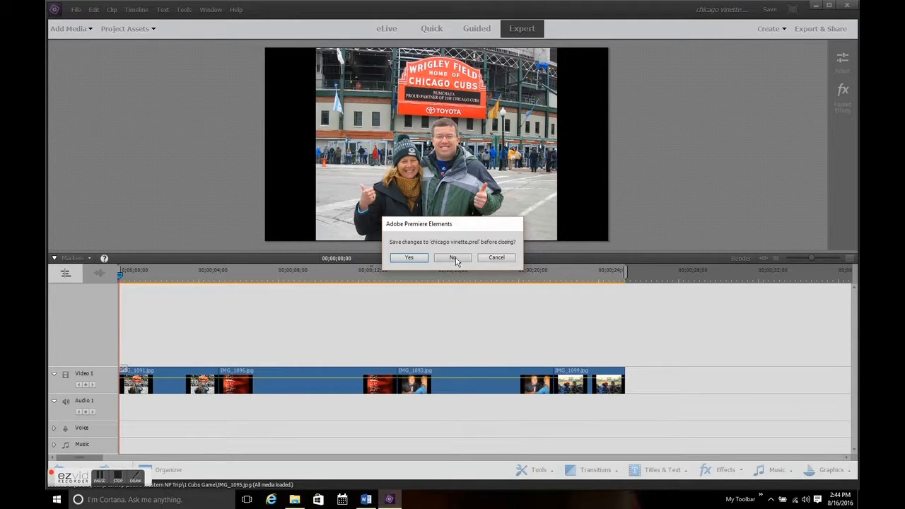
click(454, 259)
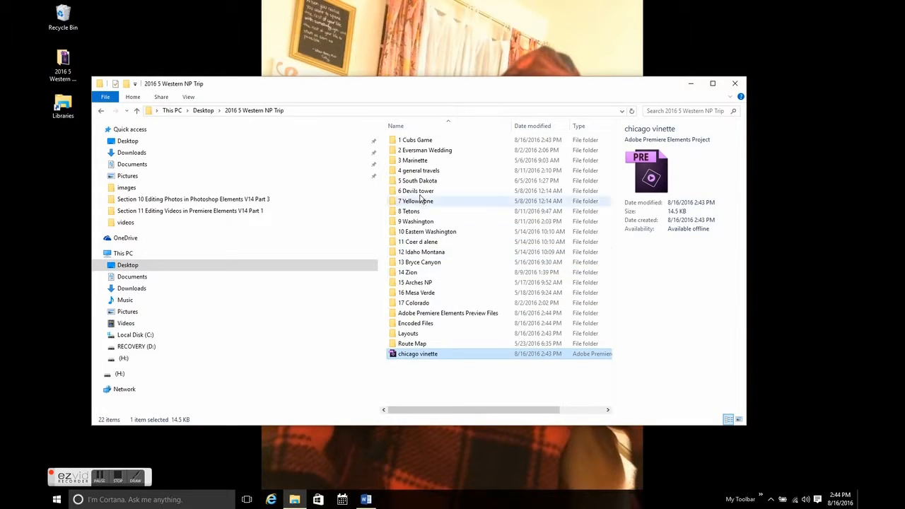
double_click(429, 140)
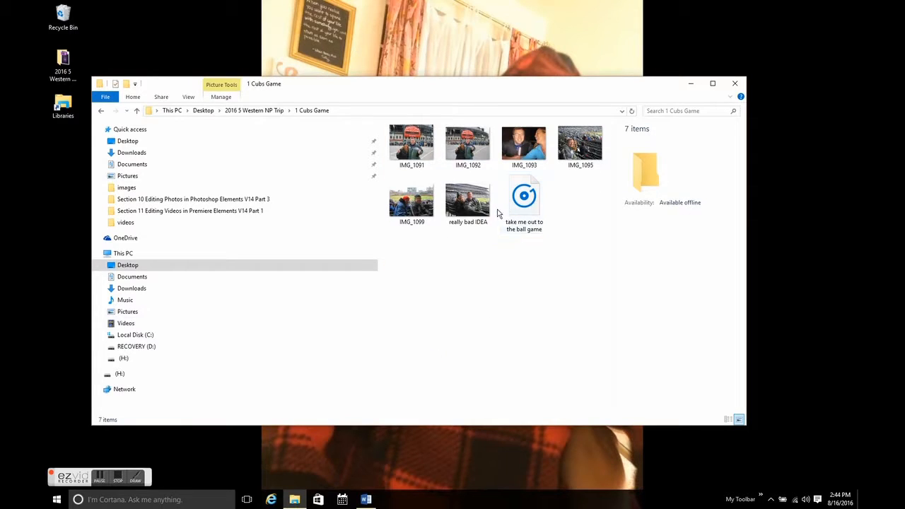
right_click(471, 207)
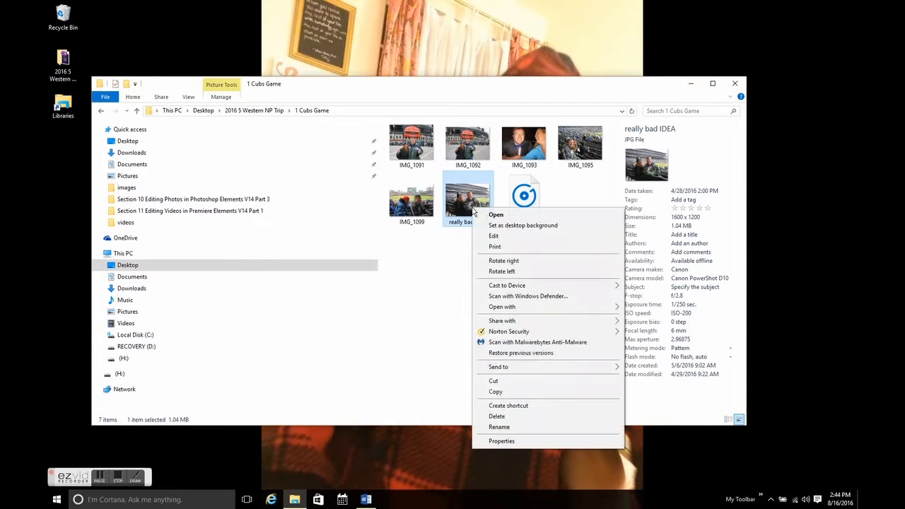
click(530, 427)
text(IM)
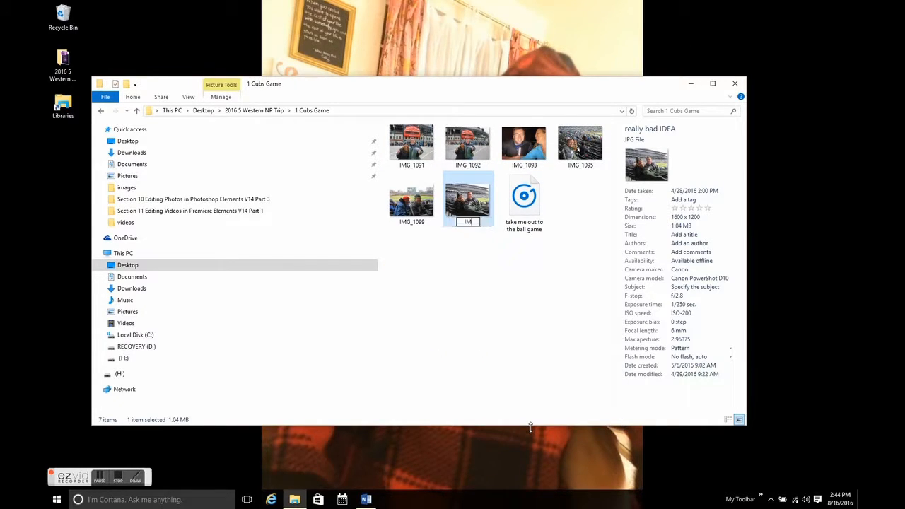
text(G_1096)
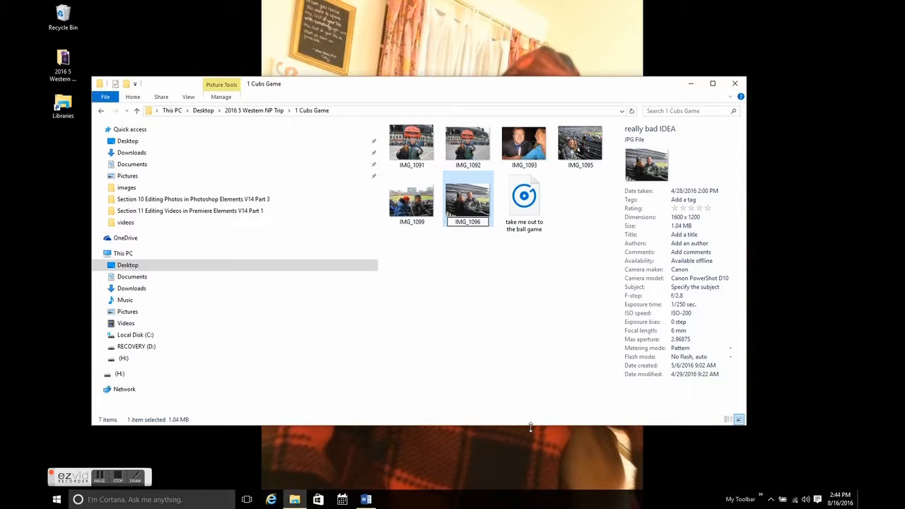
click(527, 355)
Return to the 2016 5 Western NP Trip folder and reopen the chicago vinette project in Premiere Elements.
click(255, 111)
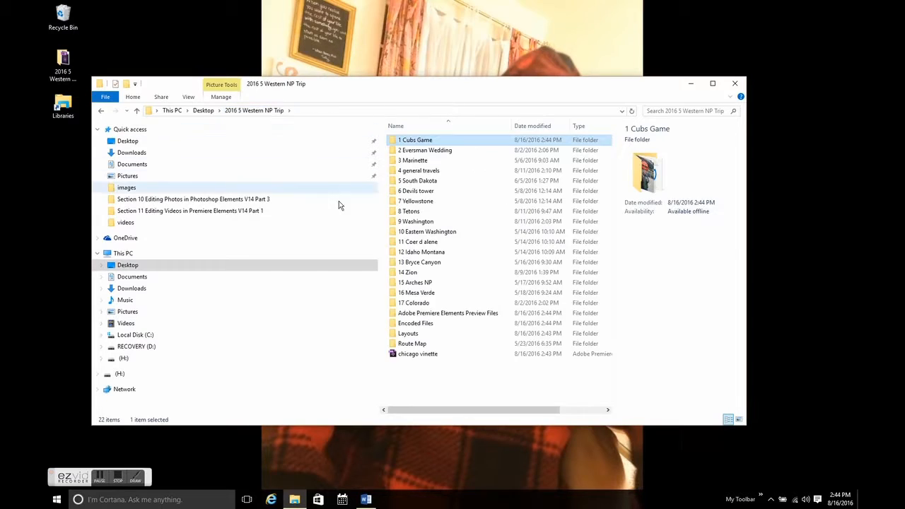
double_click(424, 355)
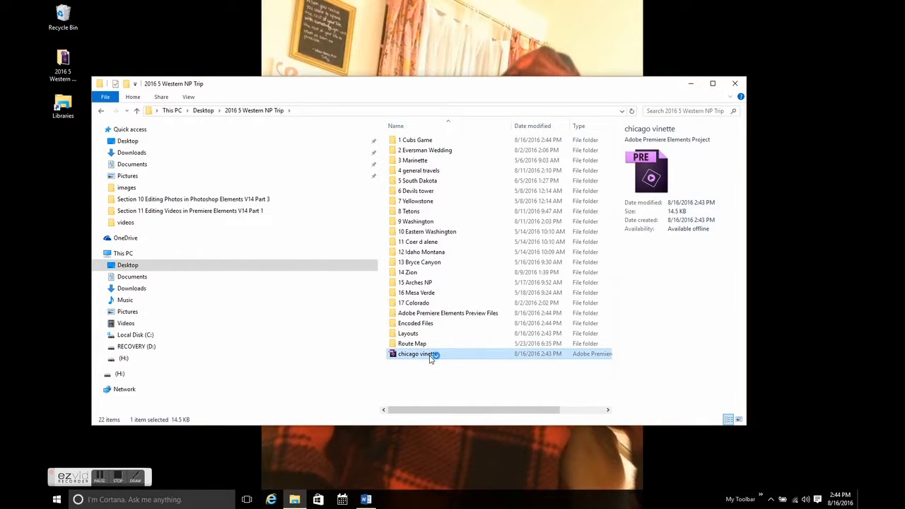